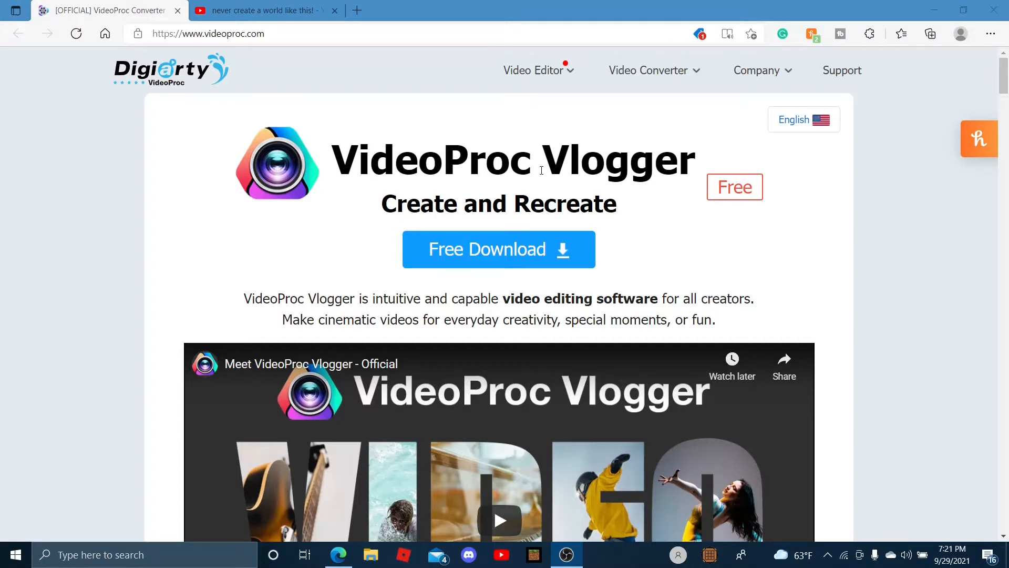
Step: Download the VideoProc Vlogger installer from the website, run it and close the browser
{"action": "left_click", "coordinate": [492, 248]}
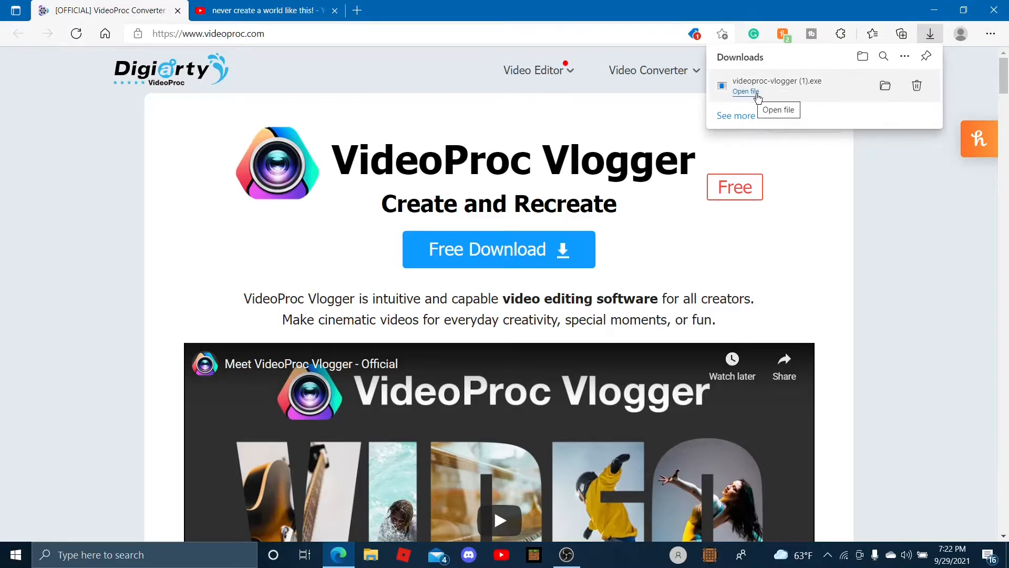
{"action": "left_click", "coordinate": [746, 92]}
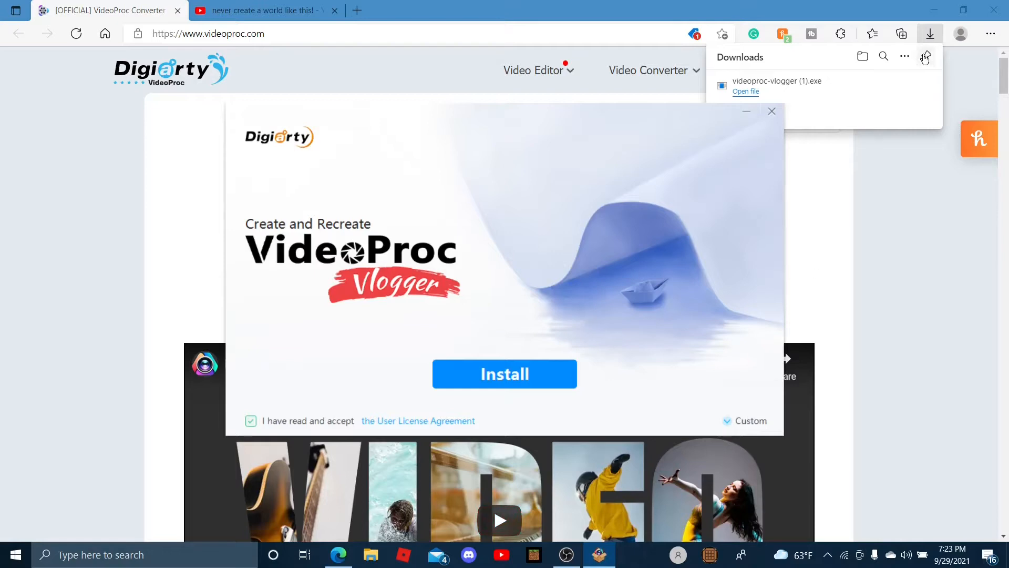
{"action": "left_click", "coordinate": [994, 10]}
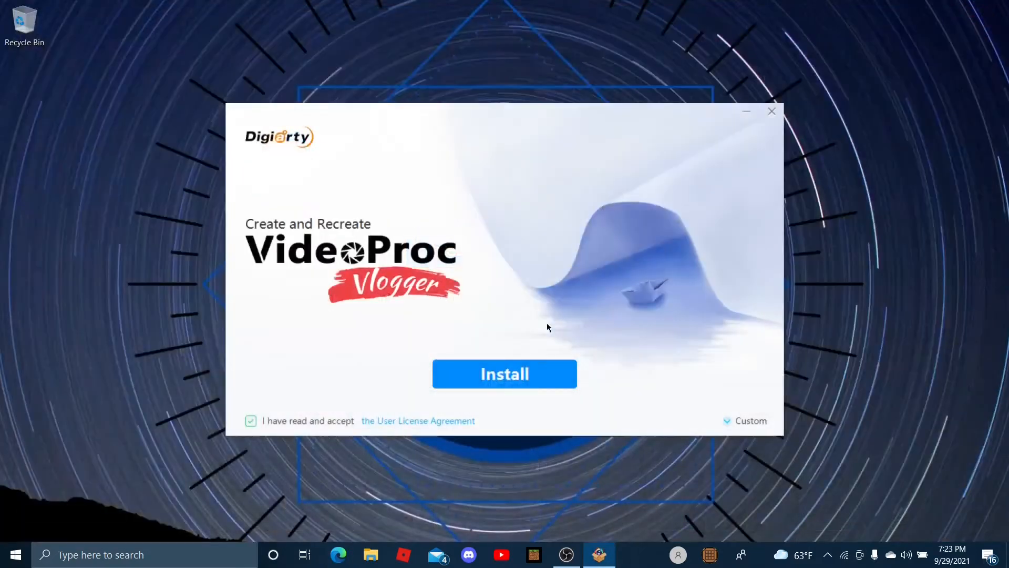
Step: Install VideoProc Vlogger with the default options and launch it, closing the online guide page
{"action": "left_click", "coordinate": [515, 377]}
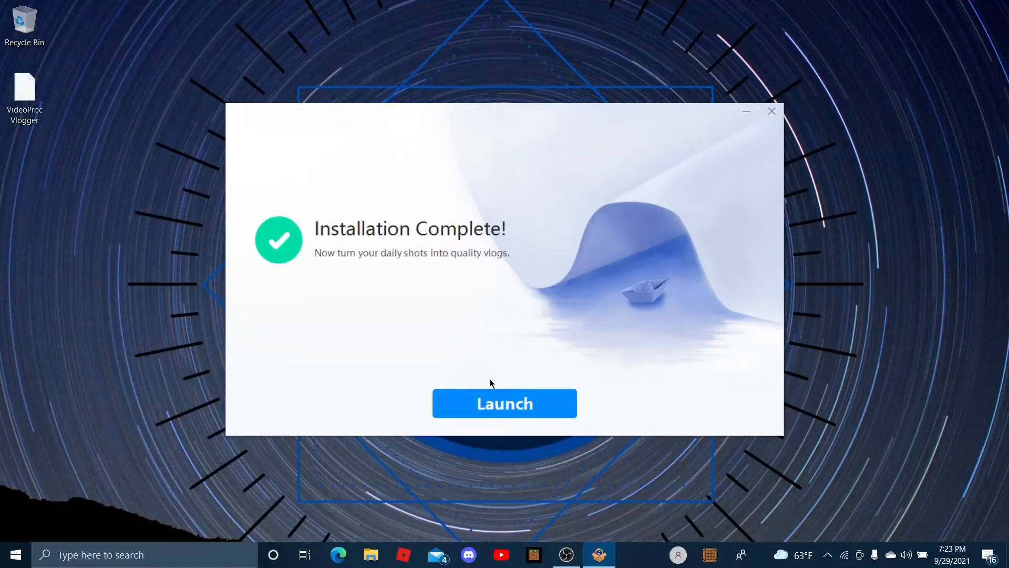
{"action": "left_click", "coordinate": [503, 403]}
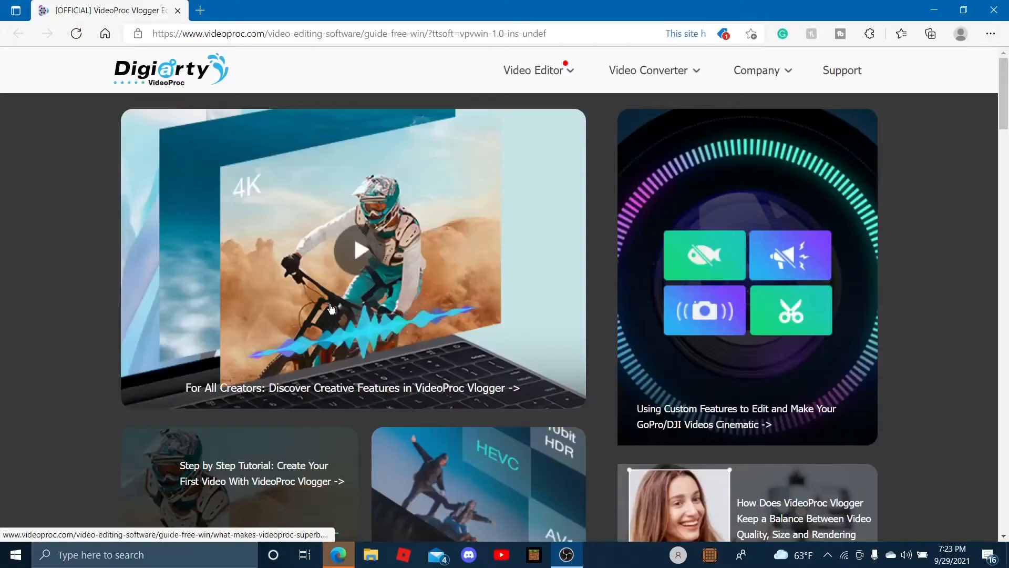
{"action": "left_click", "coordinate": [994, 9]}
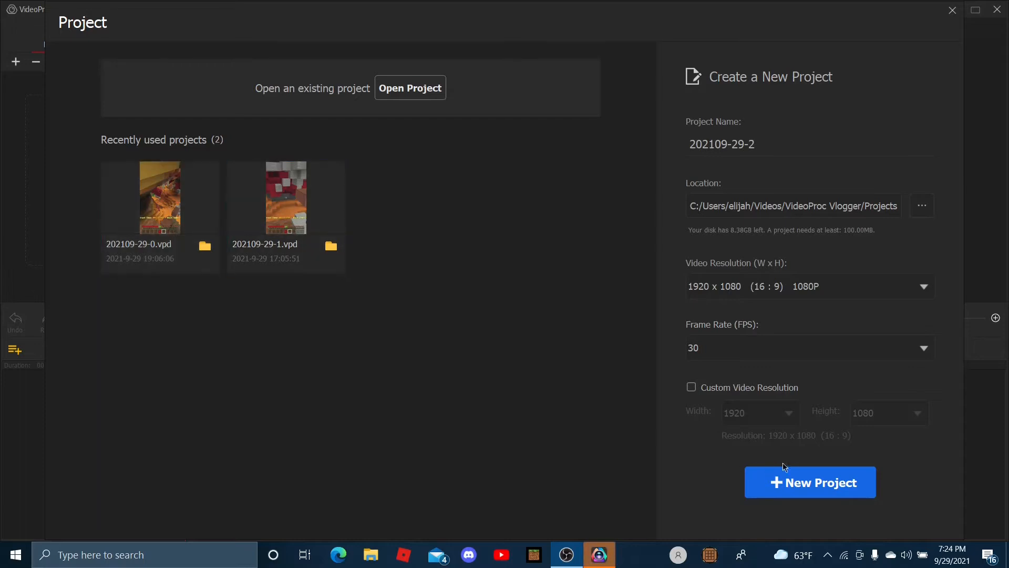
Step: Create a new 1920 x 1080, 30 FPS project and import cubecraft arctic parkour.mp4 from the Captures folder in Videos
{"action": "left_click", "coordinate": [800, 484]}
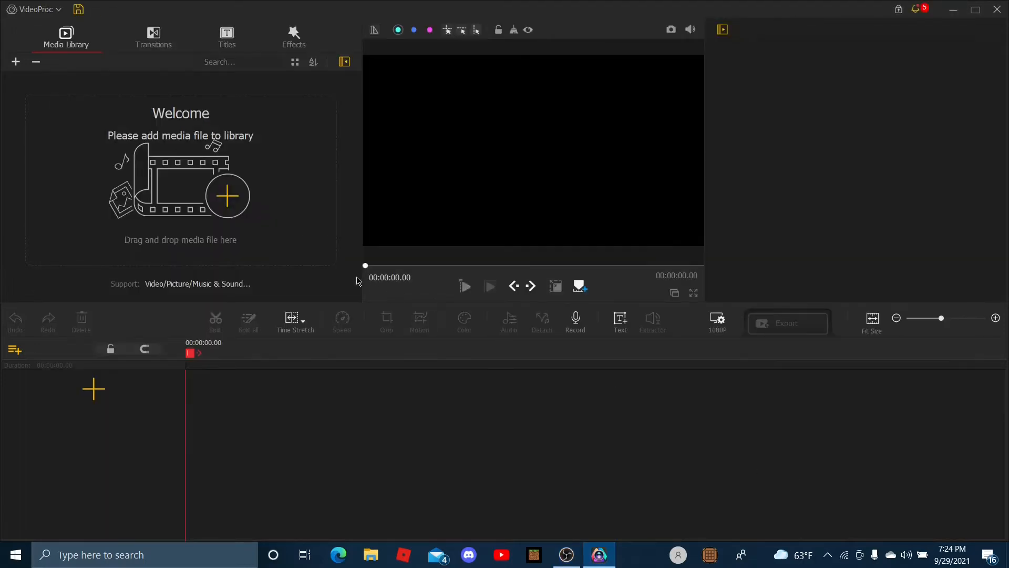
{"action": "left_click", "coordinate": [236, 209]}
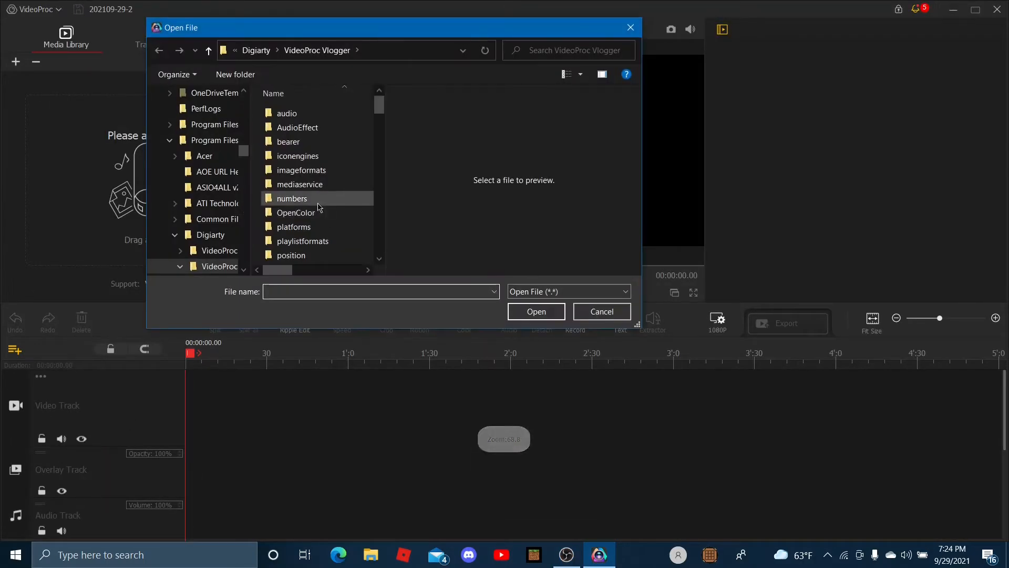
{"action": "scroll", "coordinate": [212, 172], "scroll_direction": "up", "scroll_amount": 4}
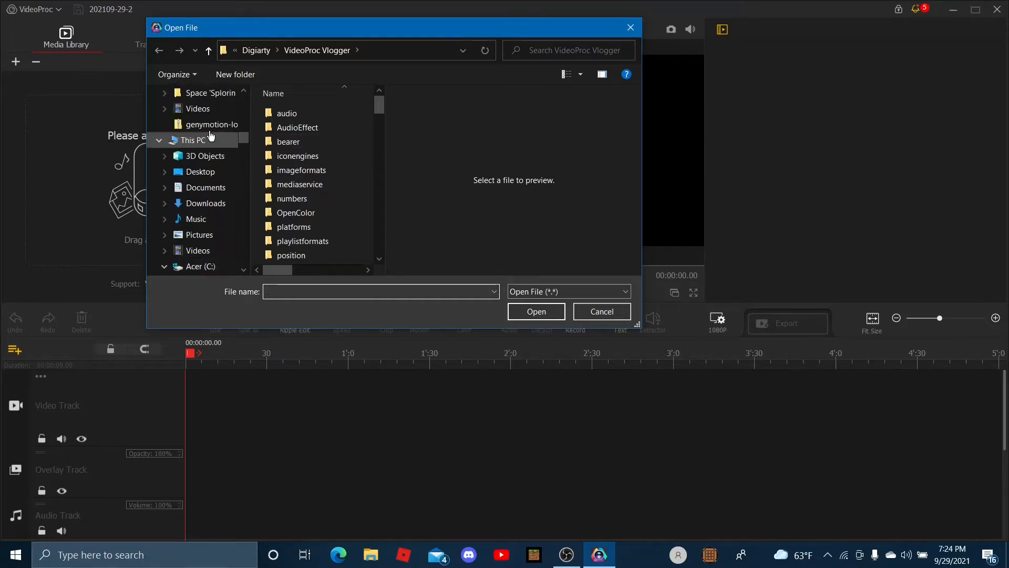
{"action": "left_click", "coordinate": [212, 110]}
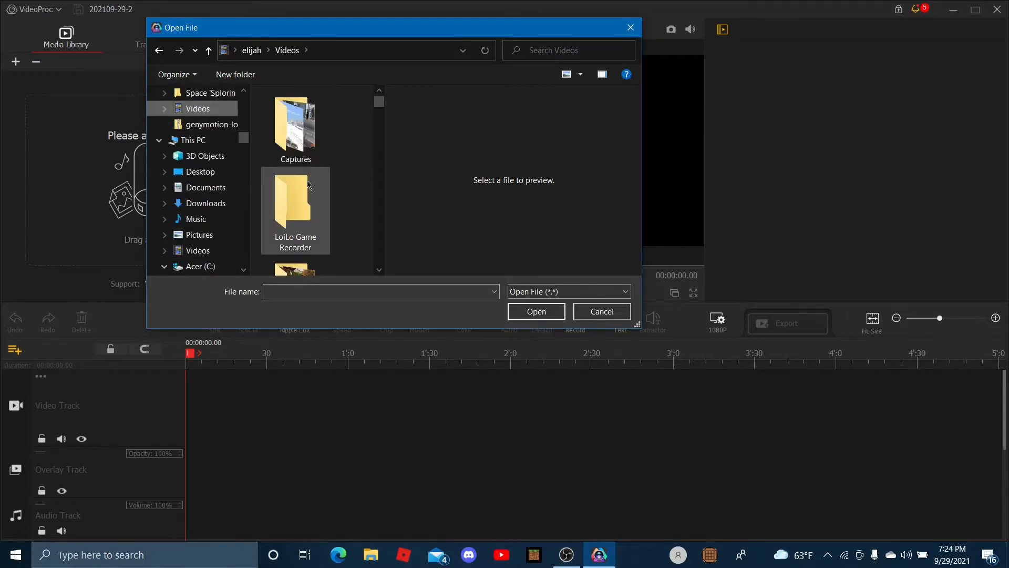
{"action": "left_click", "coordinate": [275, 128]}
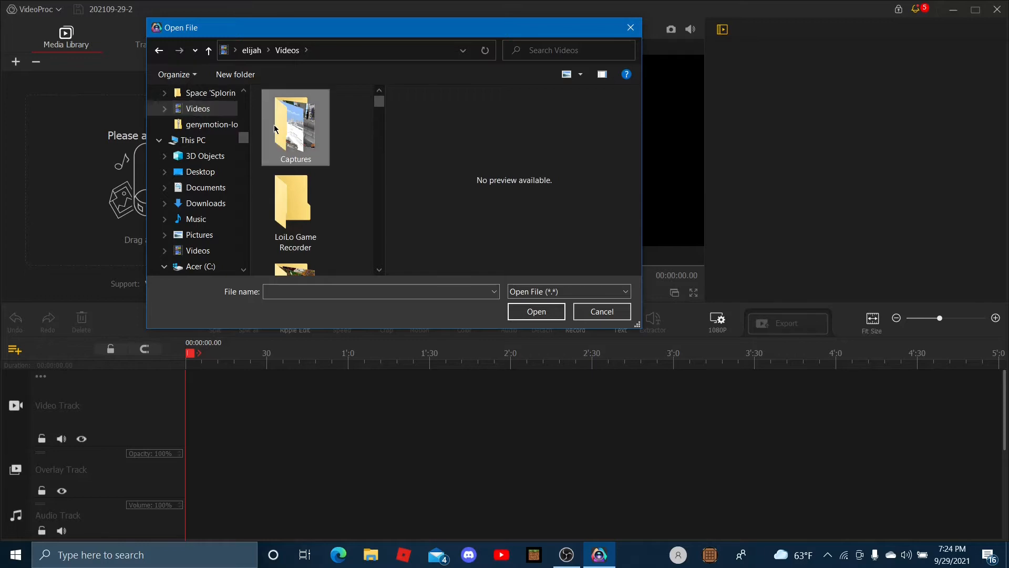
{"action": "double_click", "coordinate": [301, 153]}
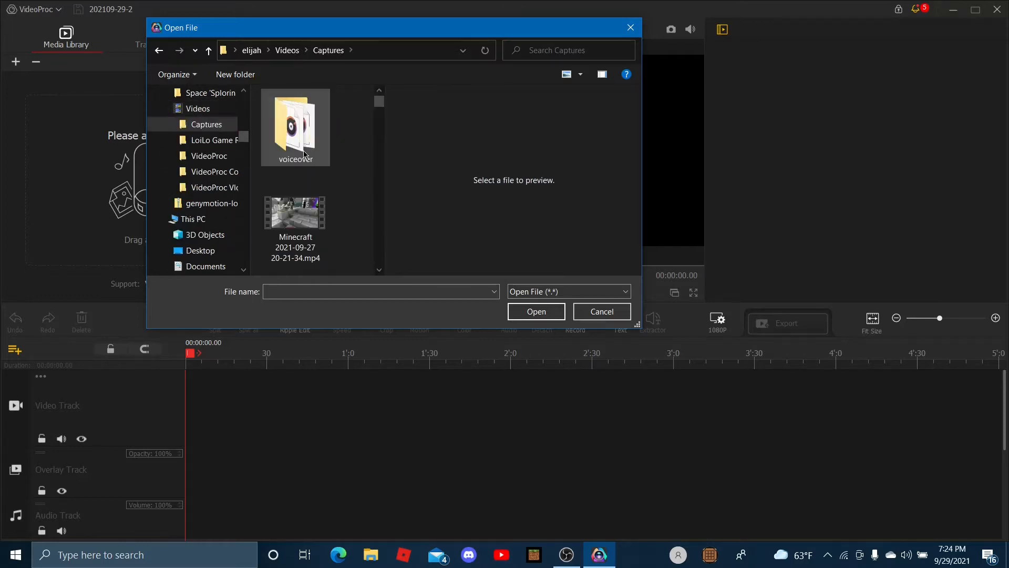
{"action": "scroll", "coordinate": [313, 202], "scroll_direction": "down", "scroll_amount": 2}
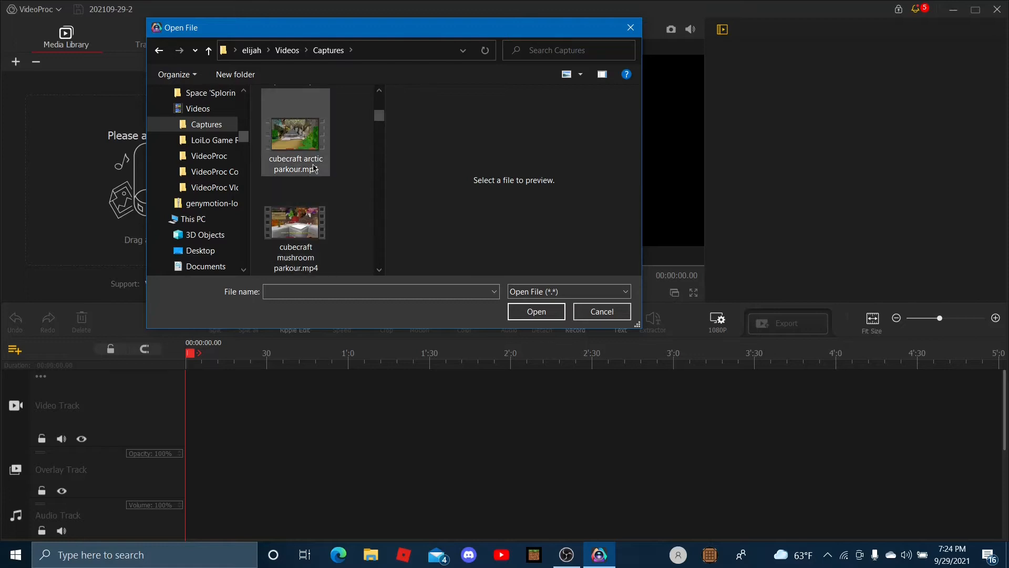
{"action": "left_click", "coordinate": [305, 157]}
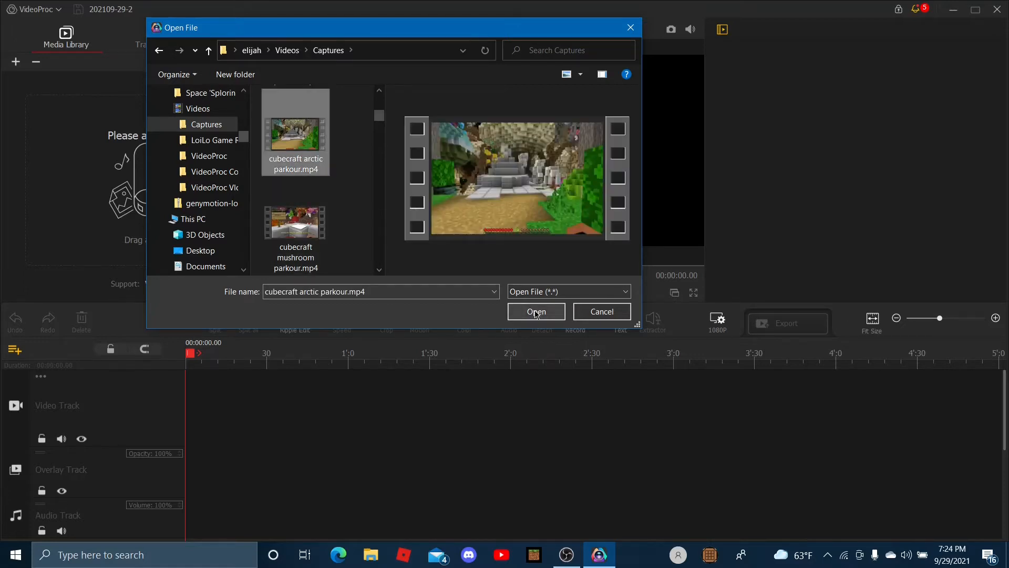
{"action": "left_click", "coordinate": [536, 313]}
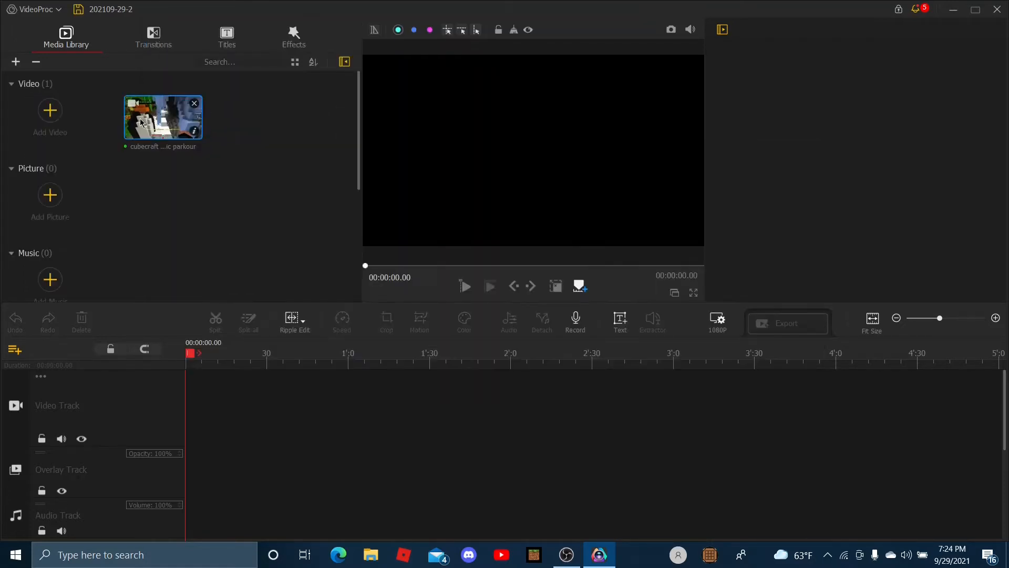
Step: Place the cubecraft arctic parkour clip at the start of the Video Track and crop it to a 3:4 aspect ratio
{"action": "left_click_drag", "start_coordinate": [156, 123], "coordinate": [270, 417]}
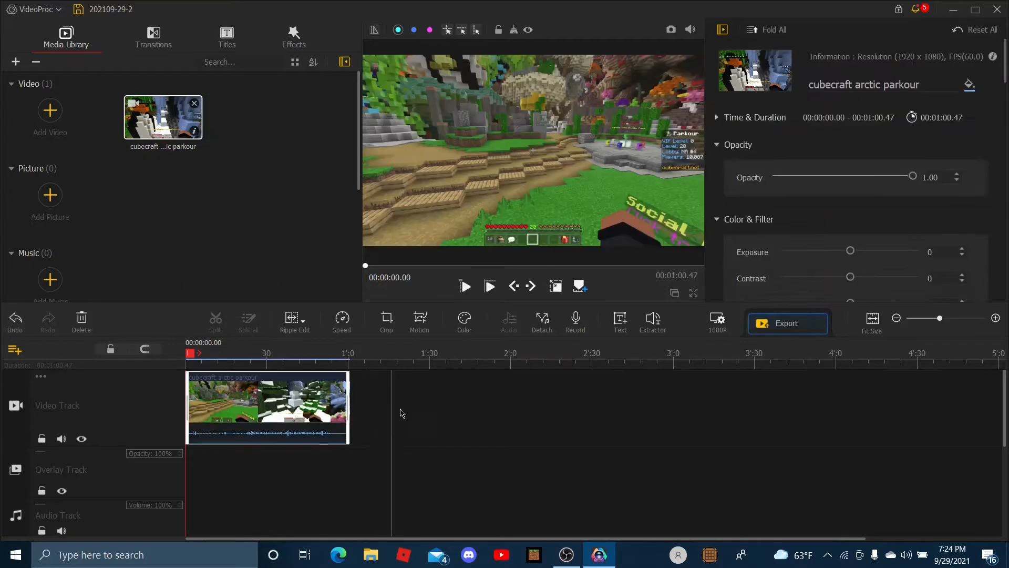
{"action": "left_click", "coordinate": [272, 402]}
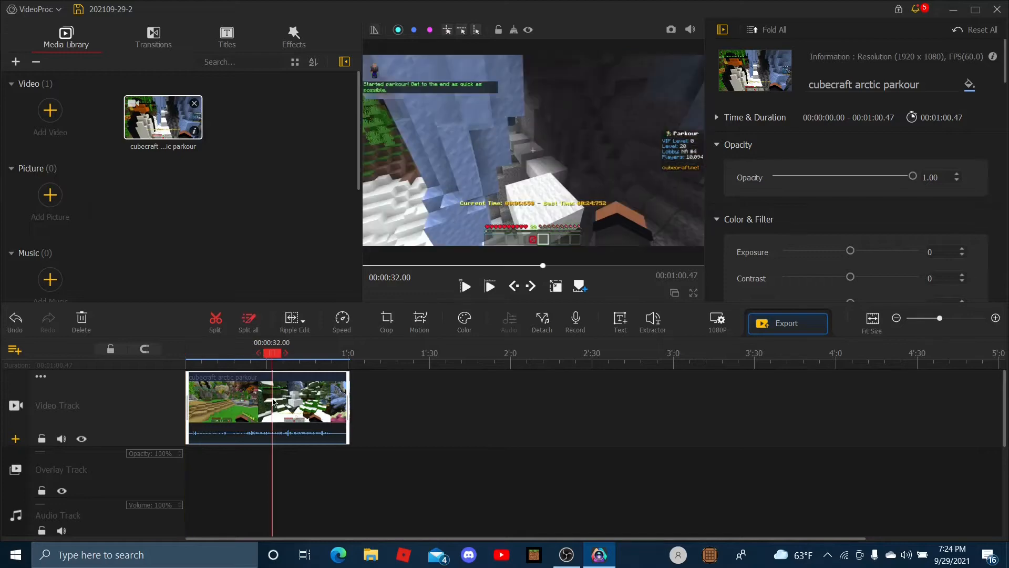
{"action": "left_click", "coordinate": [386, 330]}
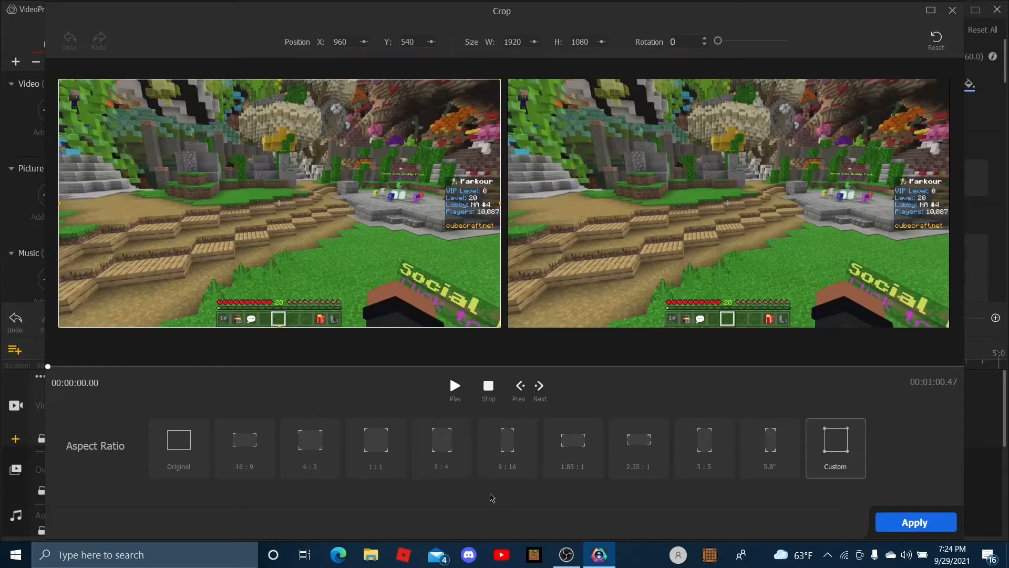
{"action": "left_click", "coordinate": [505, 458]}
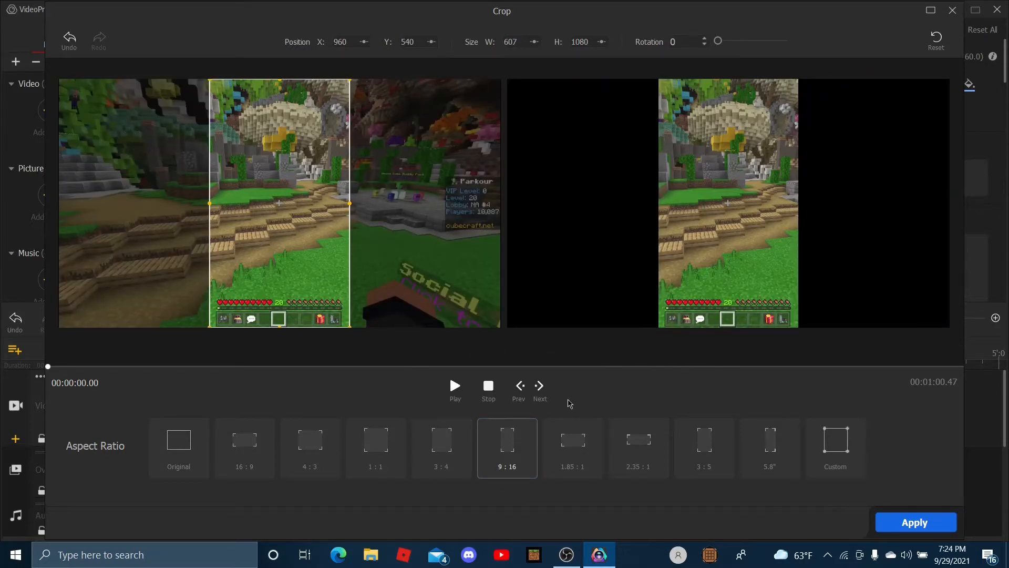
{"action": "left_click", "coordinate": [440, 448]}
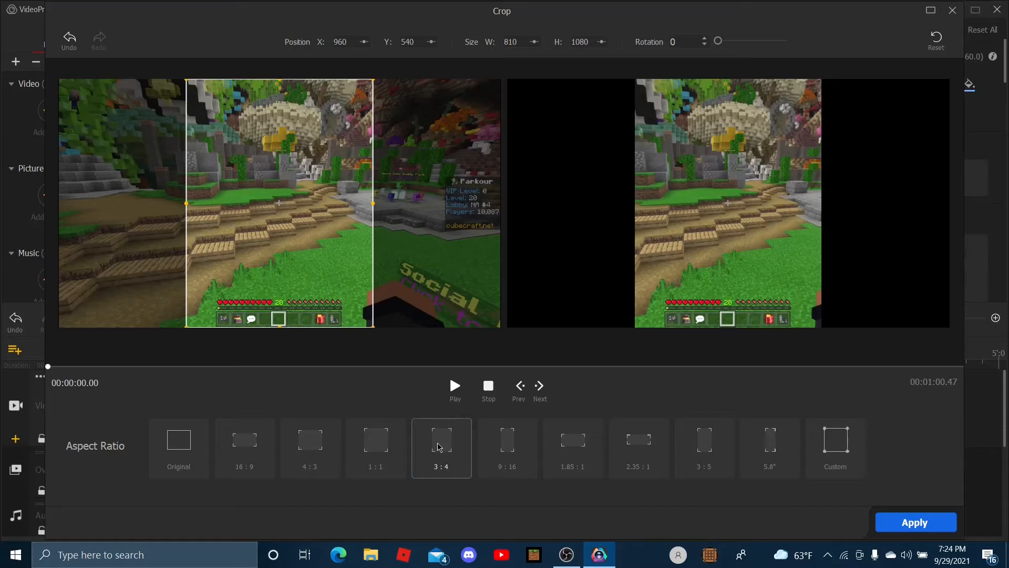
{"action": "left_click", "coordinate": [520, 450]}
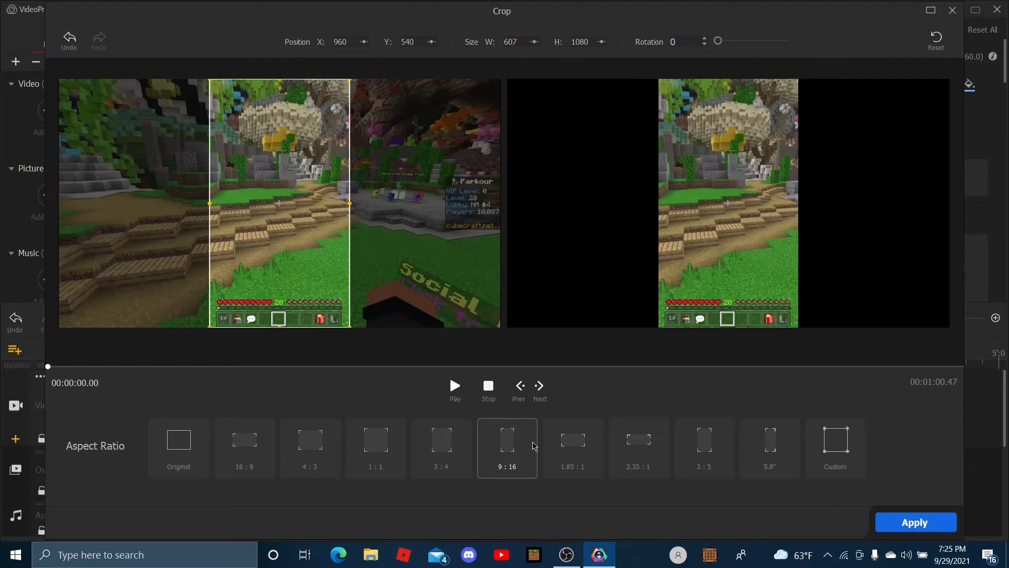
{"action": "left_click", "coordinate": [372, 458]}
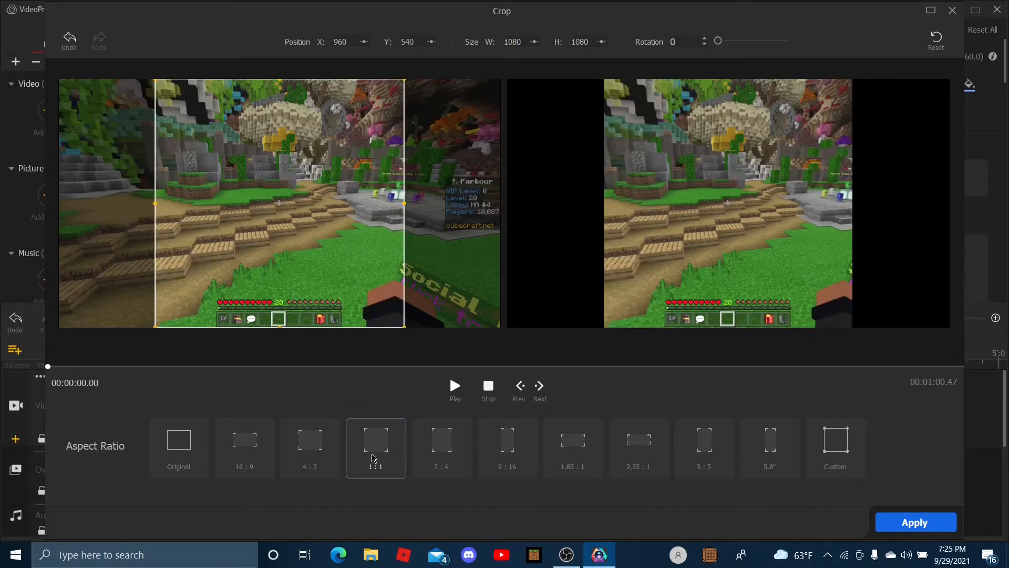
{"action": "left_click", "coordinate": [434, 457]}
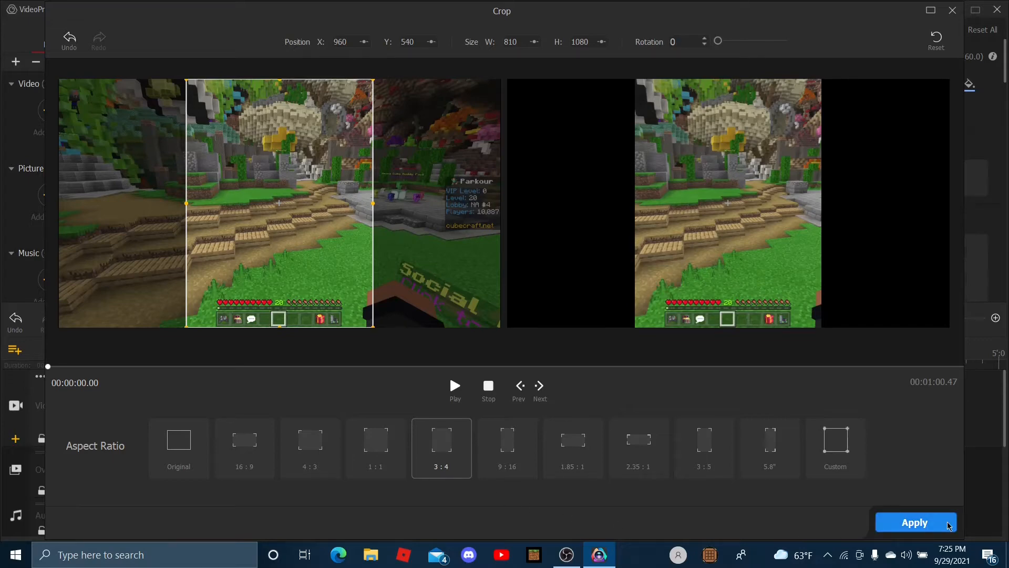
{"action": "left_click", "coordinate": [934, 523]}
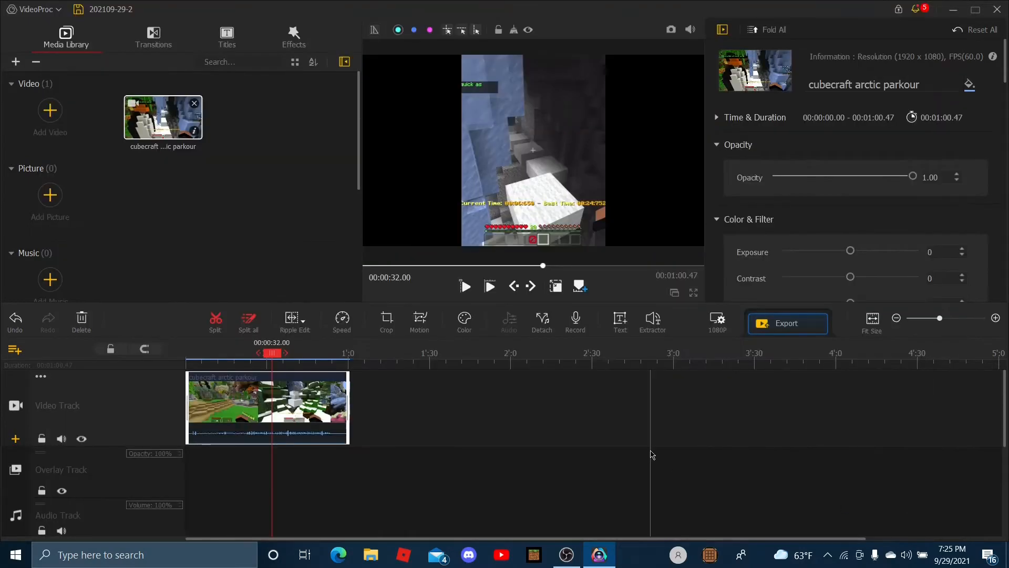
Step: Set the project resolution to 1080 x 1920 (9:16) at 30 FPS with a black background
{"action": "left_click", "coordinate": [718, 327]}
{"action": "left_click", "coordinate": [658, 171]}
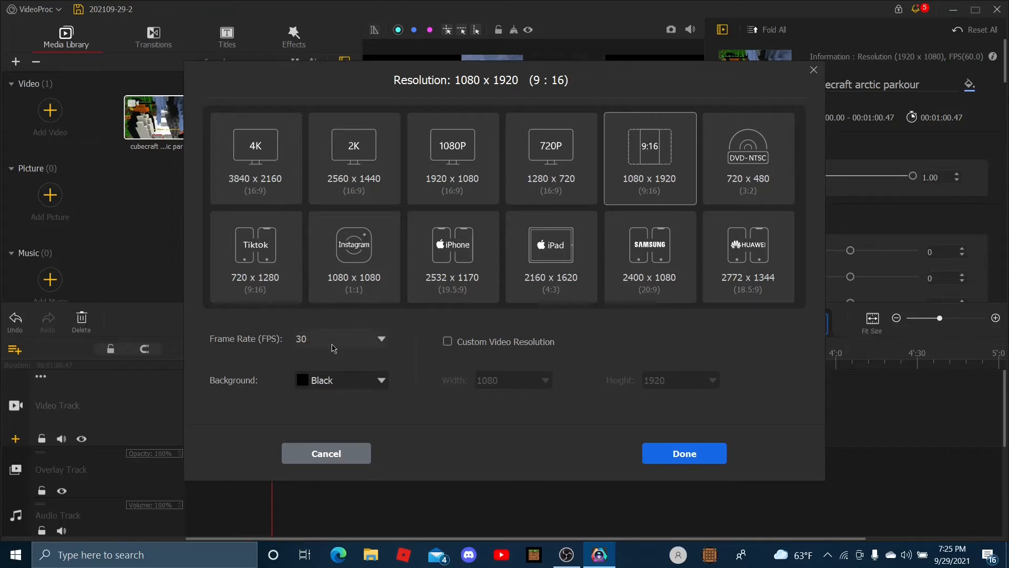
{"action": "left_click", "coordinate": [683, 453]}
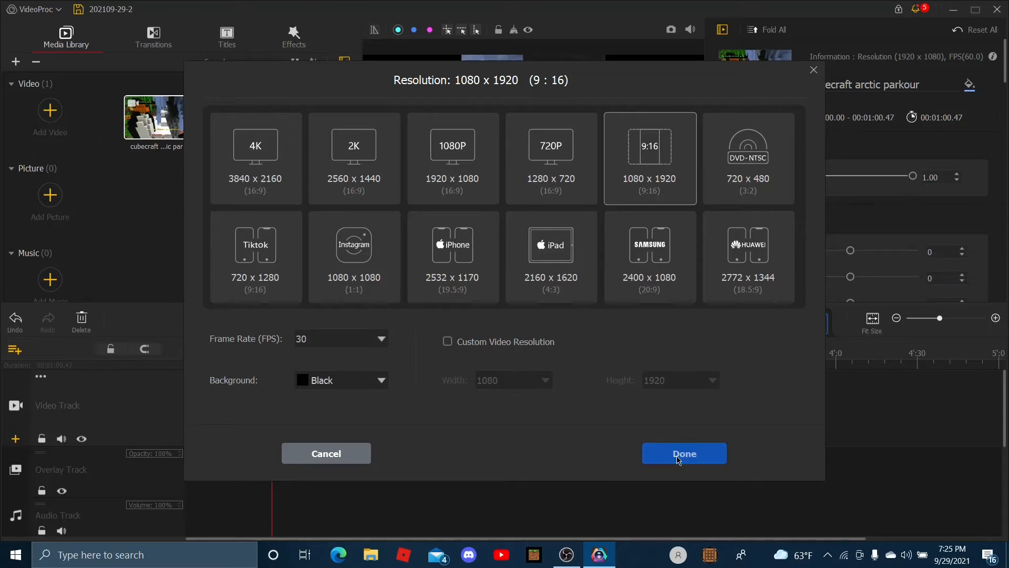
Step: Export the video as an MP4 file named "test procject" to the Output folder, keeping the default quality and audio settings
{"action": "left_click", "coordinate": [787, 323]}
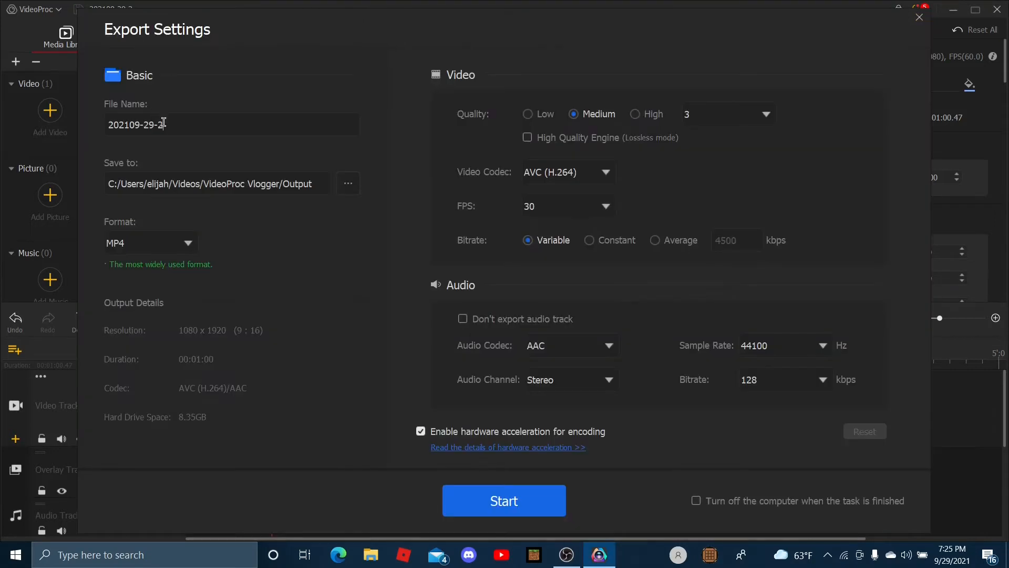
{"action": "key", "text": "BackSpace"}
{"action": "key", "text": "BackSpace"}
{"action": "key", "text": "BackSpace"}
{"action": "key", "text": "BackSpace"}
{"action": "key", "text": "BackSpace"}
{"action": "key", "text": "BackSpace"}
{"action": "key", "text": "BackSpace"}
{"action": "key", "text": "BackSpace"}
{"action": "key", "text": "BackSpace"}
{"action": "key", "text": "BackSpace"}
{"action": "type", "text": "test procject"}
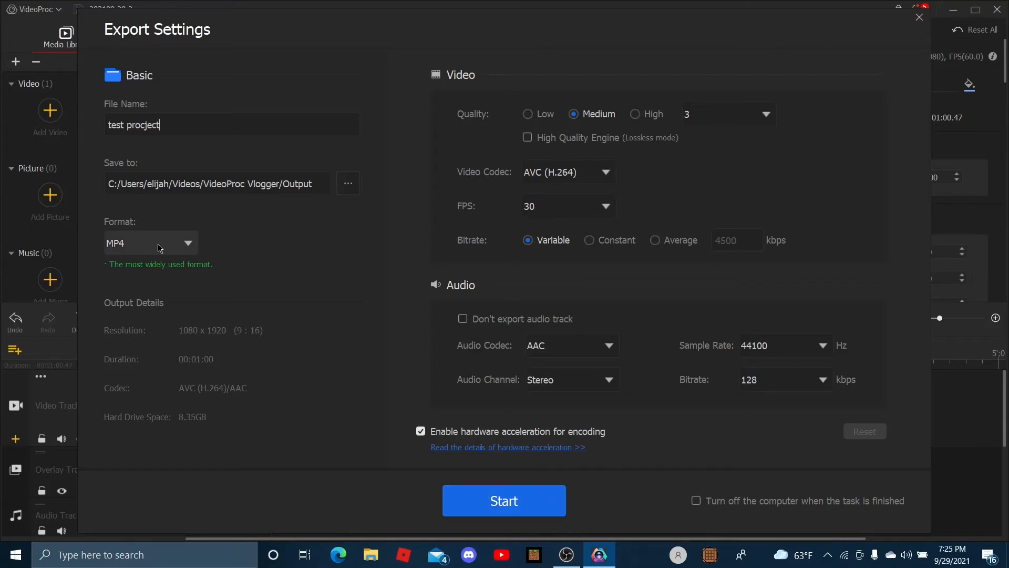
{"action": "left_click", "coordinate": [159, 249]}
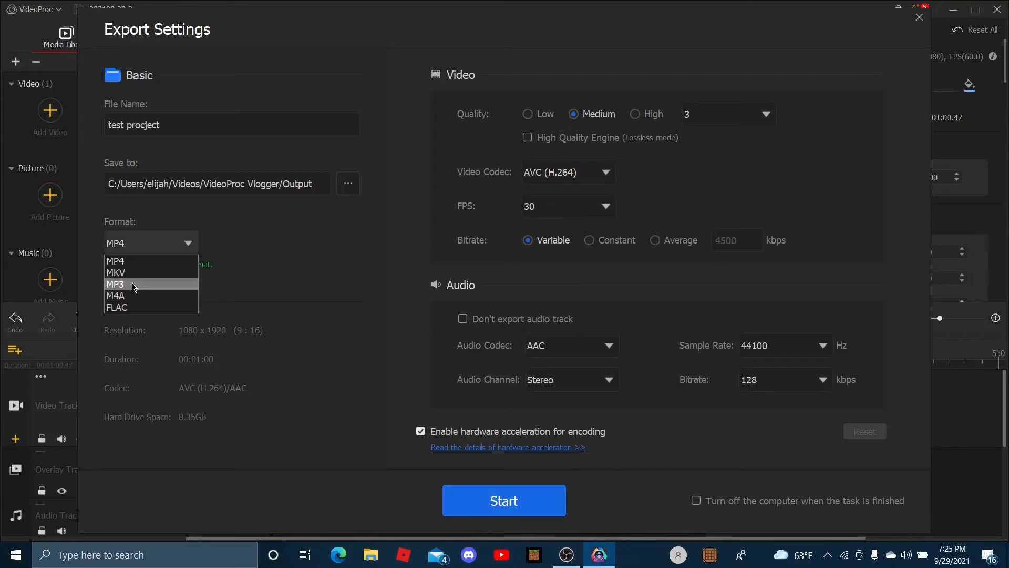
{"action": "left_click", "coordinate": [236, 247]}
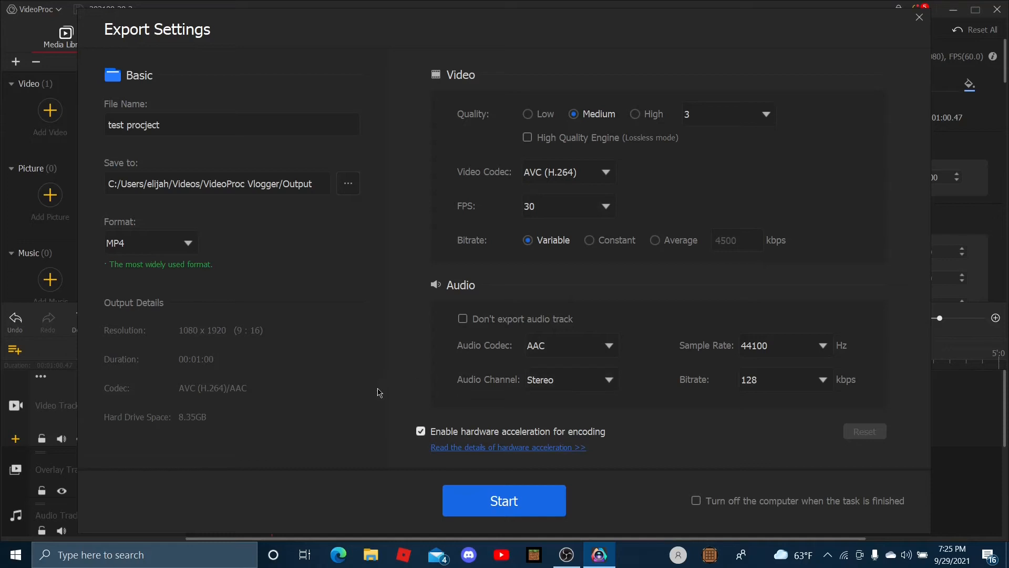
{"action": "left_click", "coordinate": [505, 503]}
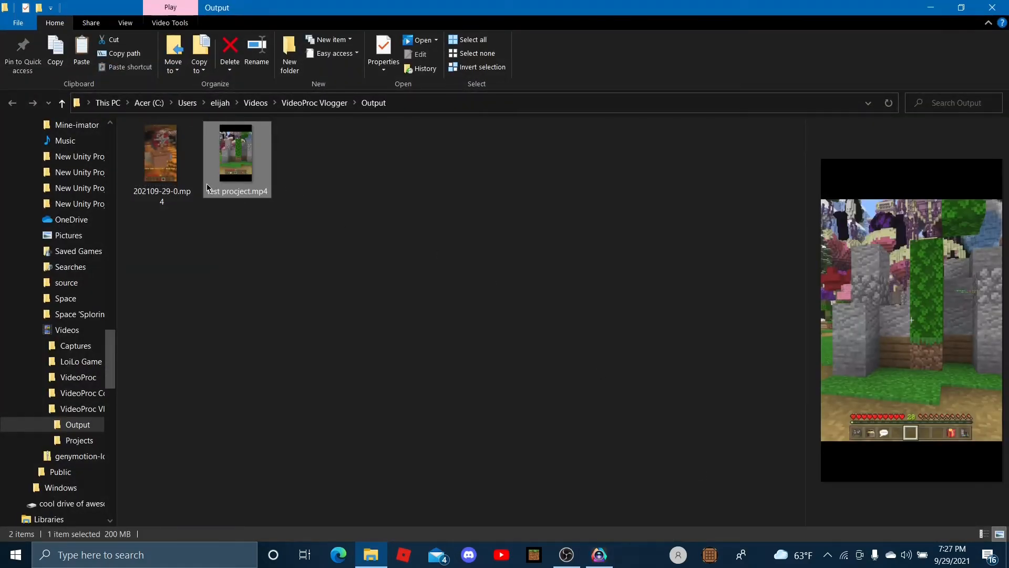
Step: Browse the VideoProc Vlogger Projects and Output folders and play the exported test procject.mp4 in full screen
{"action": "left_click", "coordinate": [256, 103]}
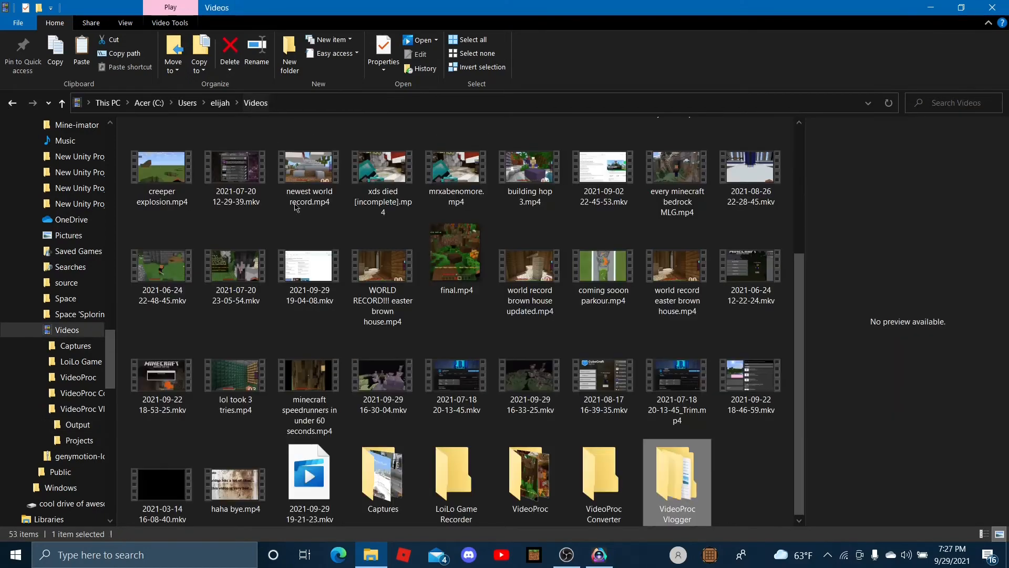
{"action": "double_click", "coordinate": [670, 487]}
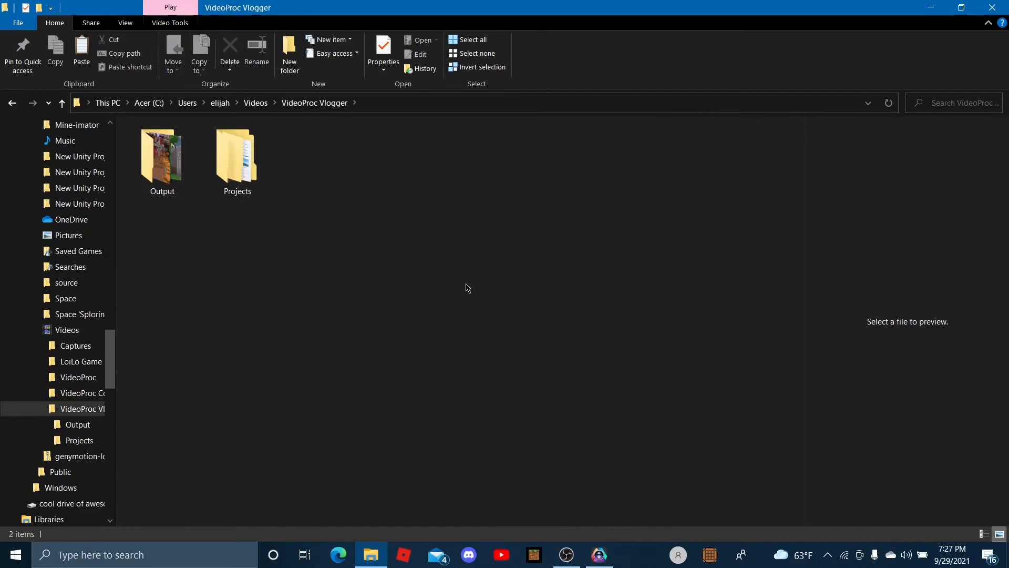
{"action": "double_click", "coordinate": [214, 178]}
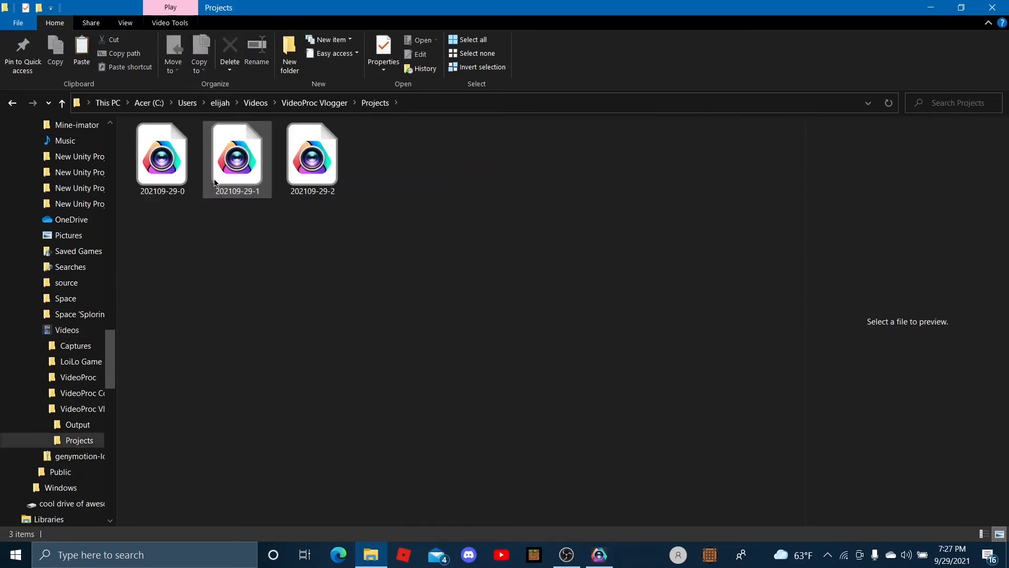
{"action": "left_click", "coordinate": [314, 103]}
{"action": "double_click", "coordinate": [161, 155]}
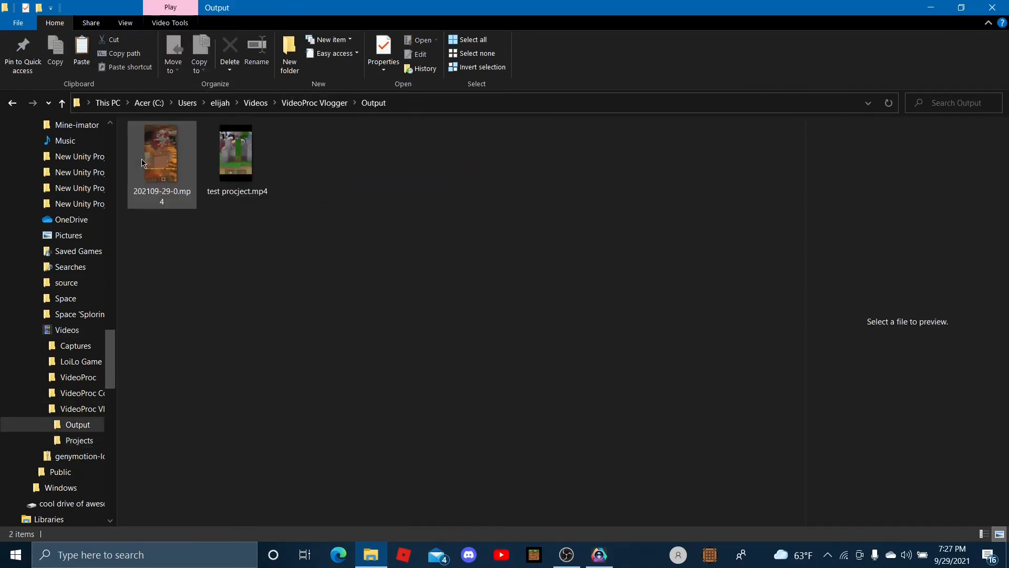
{"action": "double_click", "coordinate": [260, 175]}
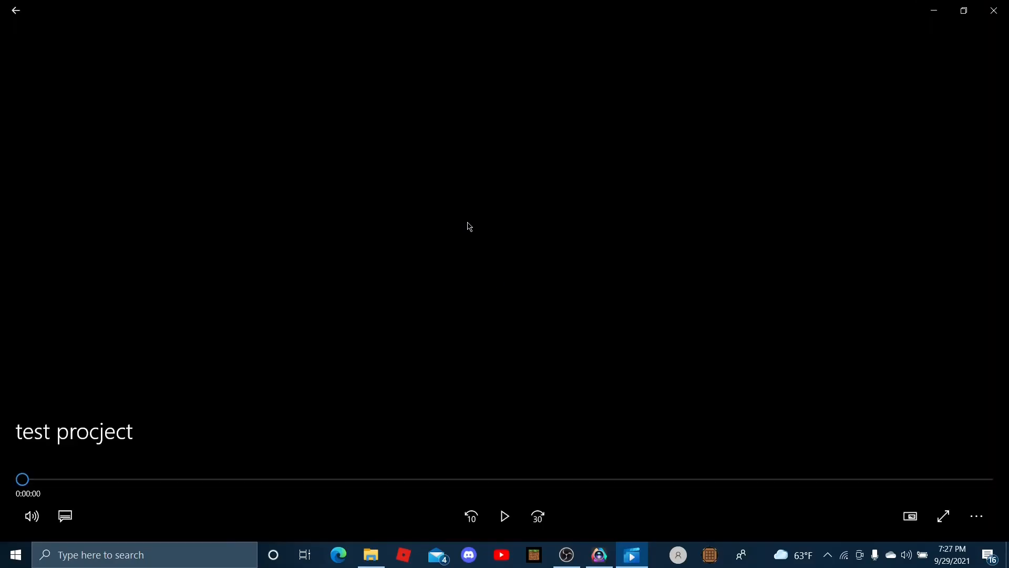
{"action": "double_click", "coordinate": [470, 227]}
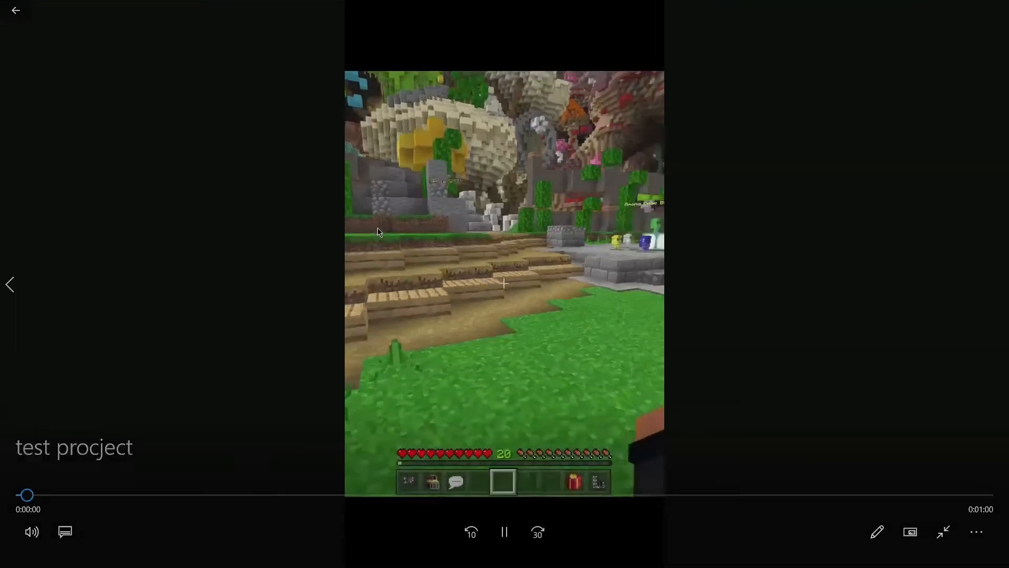